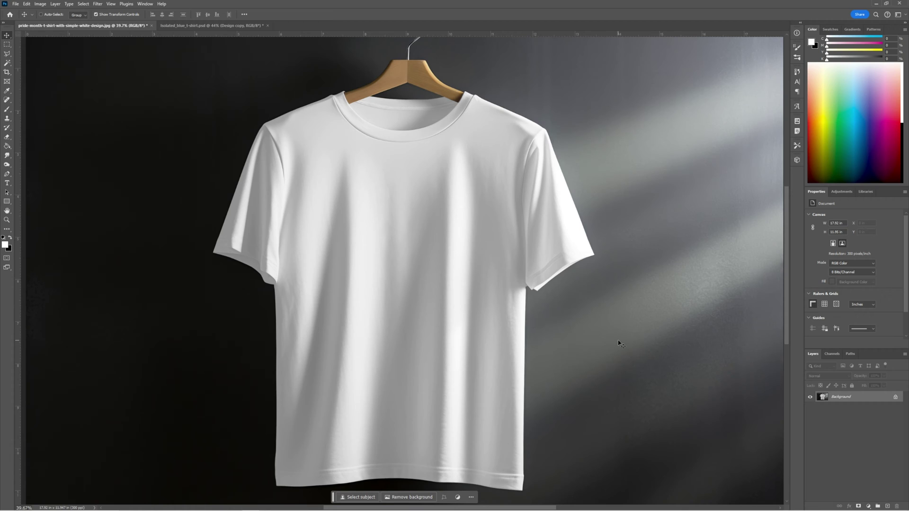
# Step: Bring up the Kingdom Water Logo rev2 sheet in Illustrator and select the top-left logo
pyautogui.moveTo(326, 509)
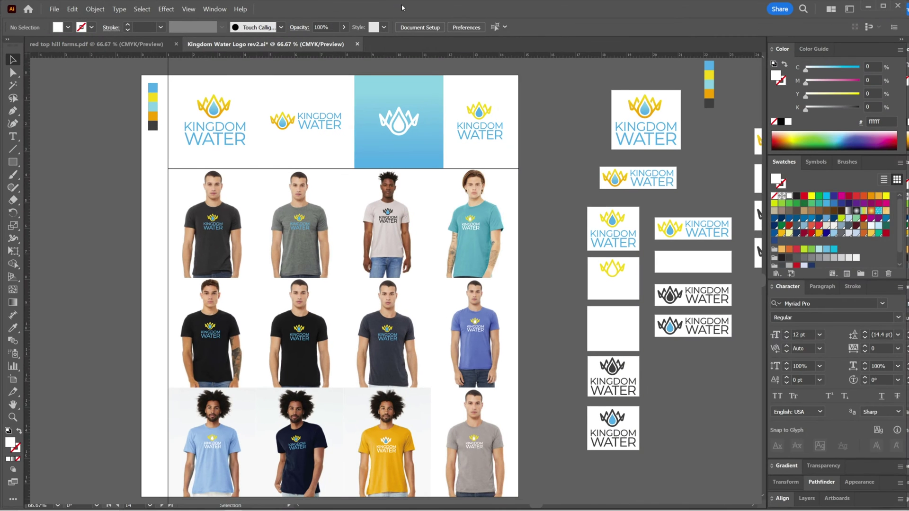
pyautogui.scroll(-1, 509, 350)
pyautogui.scroll(1, 426, 264)
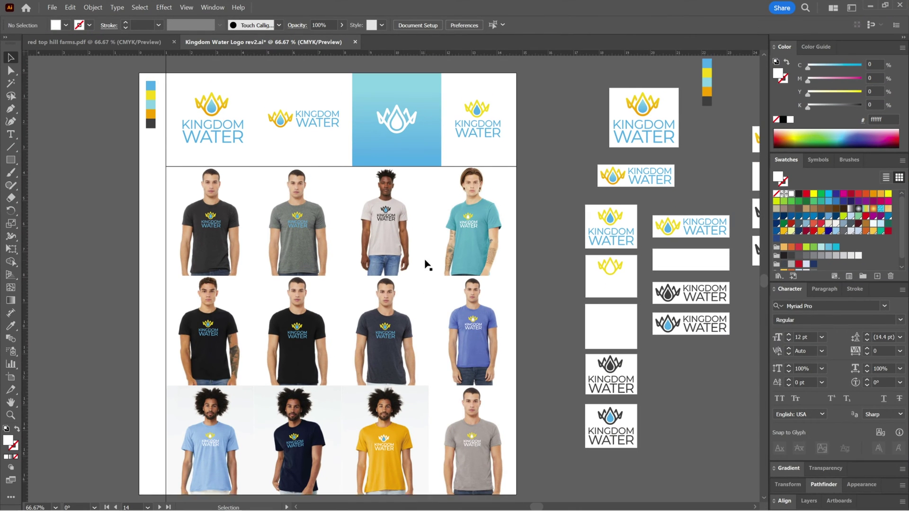
pyautogui.click(214, 130)
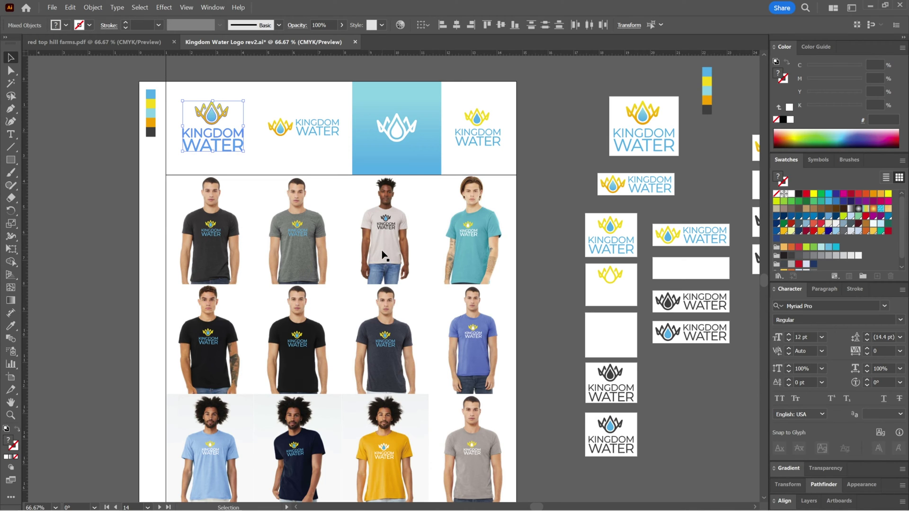
# Step: Zoom and pan around the sheet to inspect the twelve logo shirt mockups
pyautogui.scroll(5, 213, 230)
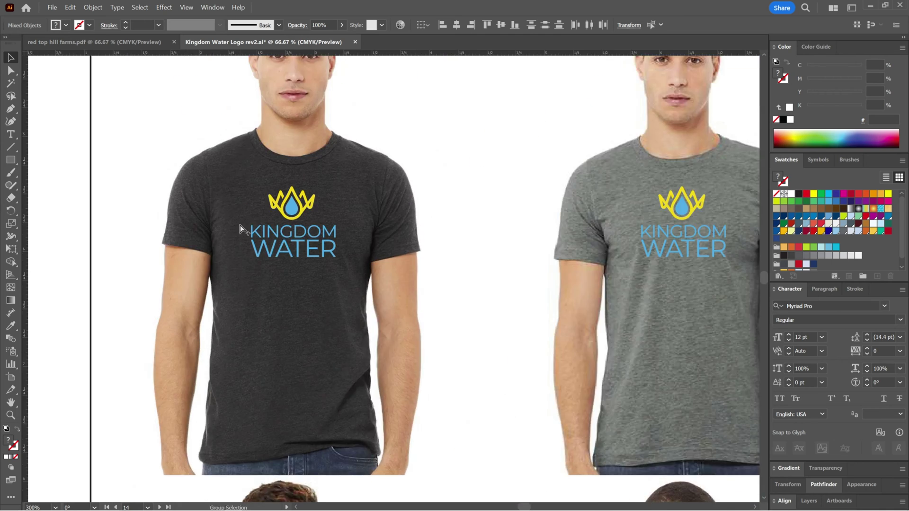
pyautogui.scroll(2, 309, 240)
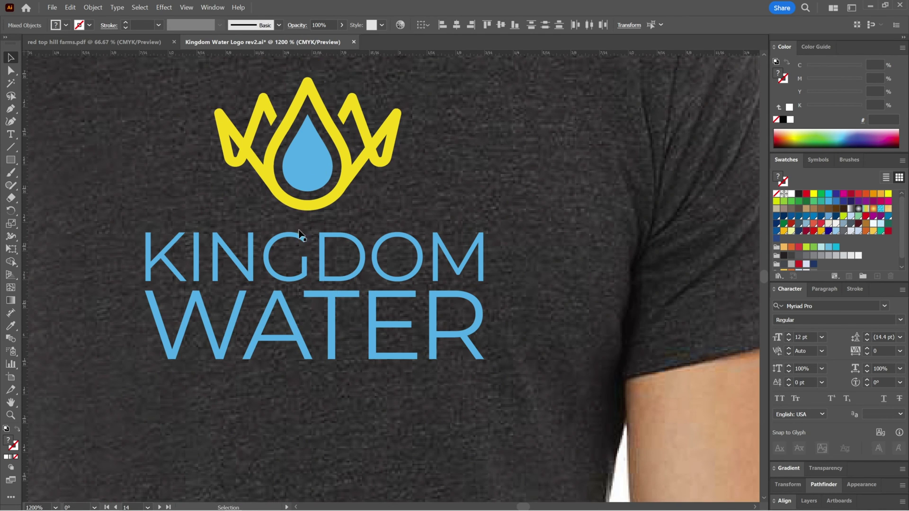
pyautogui.scroll(-3, 301, 273)
pyautogui.scroll(-3, 309, 263)
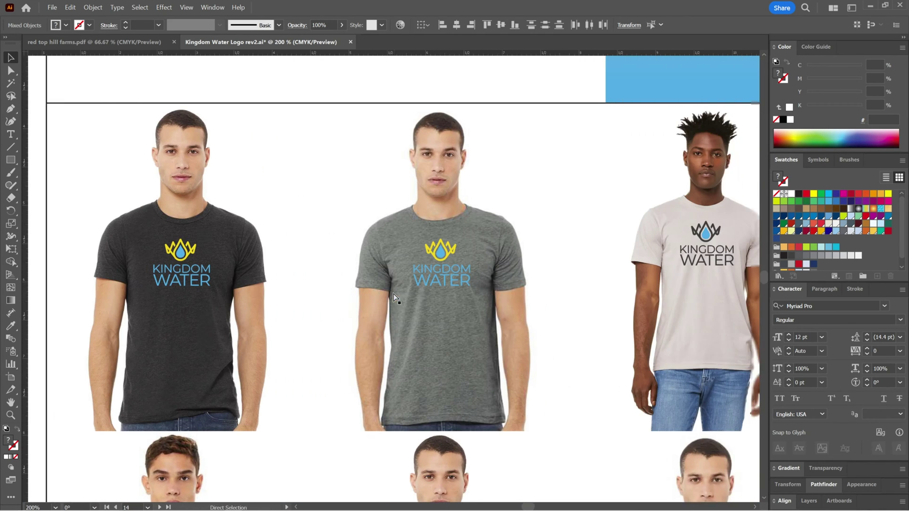
pyautogui.hscroll(10, 436, 304)
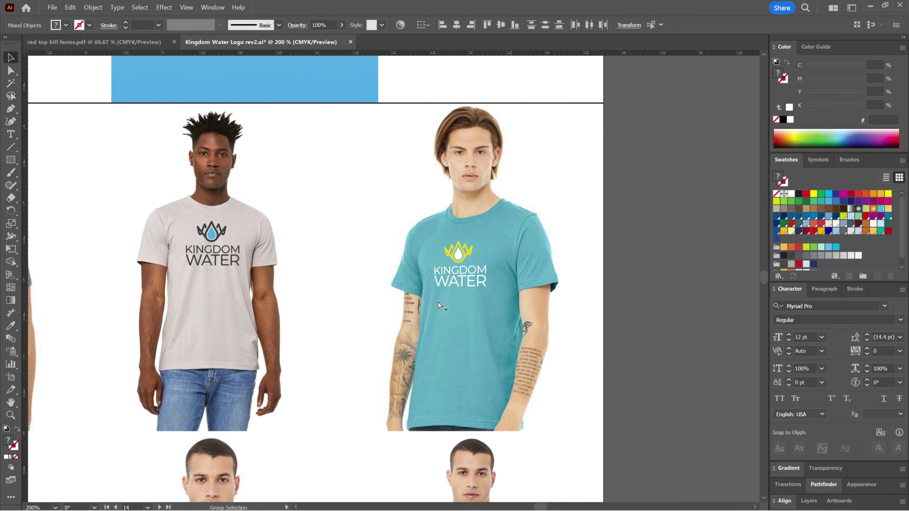
pyautogui.scroll(-5, 437, 308)
pyautogui.scroll(-1, 426, 312)
pyautogui.scroll(1, 361, 347)
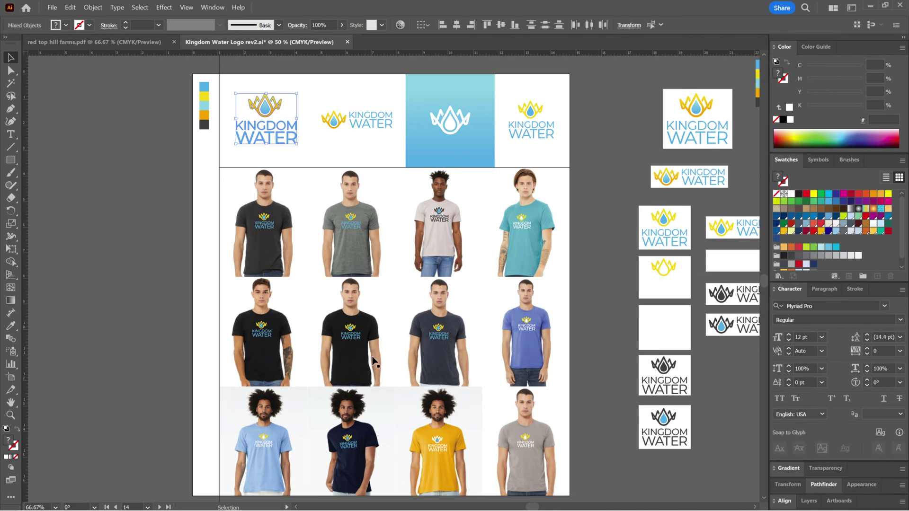
pyautogui.scroll(-1, 484, 388)
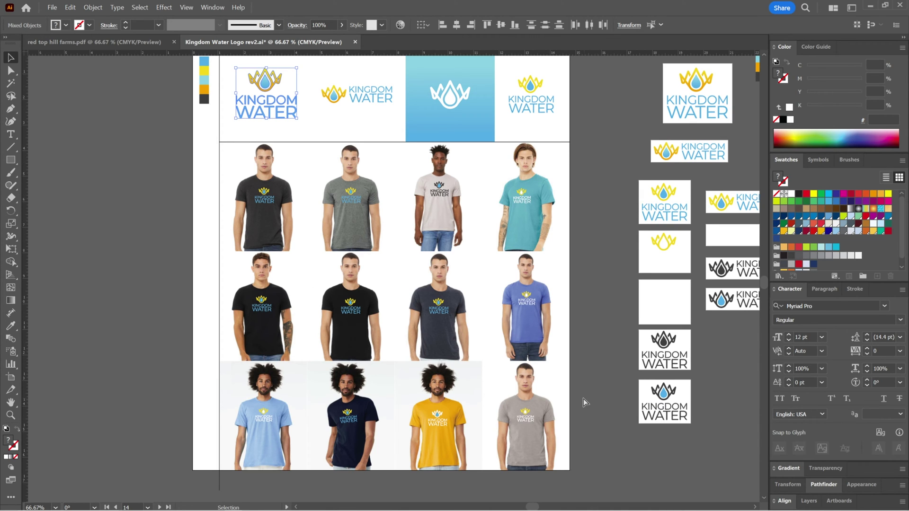
pyautogui.scroll(1, 571, 402)
# Step: Select and deselect a few logo groups, then minimize Illustrator to reveal the blank Photoshop shirt
pyautogui.click(526, 315)
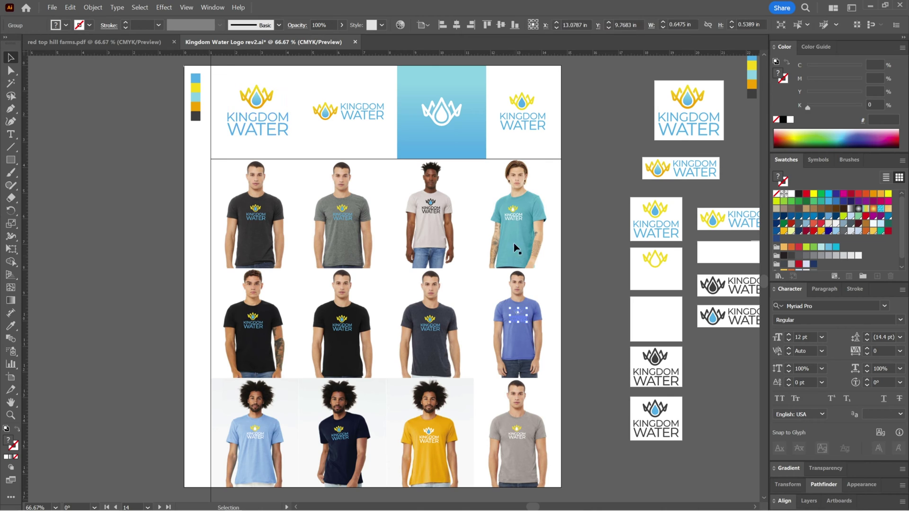
pyautogui.click(571, 178)
pyautogui.click(522, 115)
pyautogui.click(597, 204)
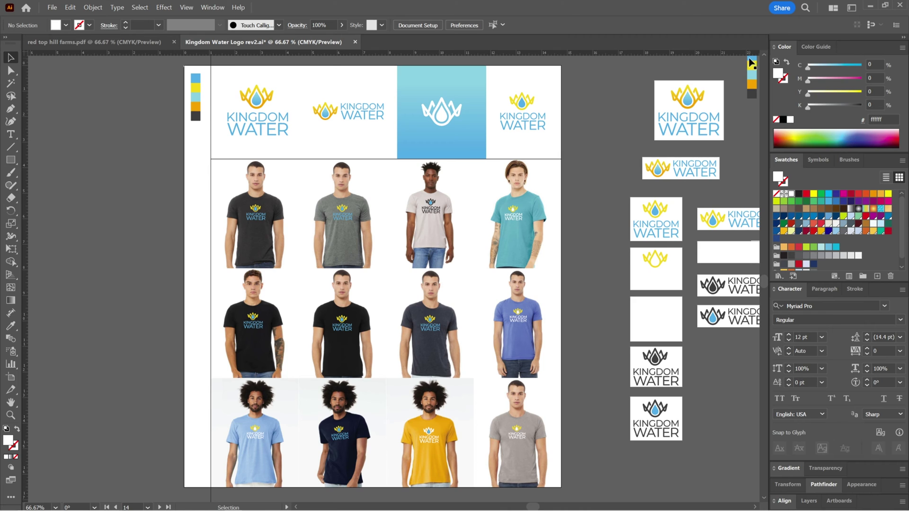
pyautogui.click(873, 8)
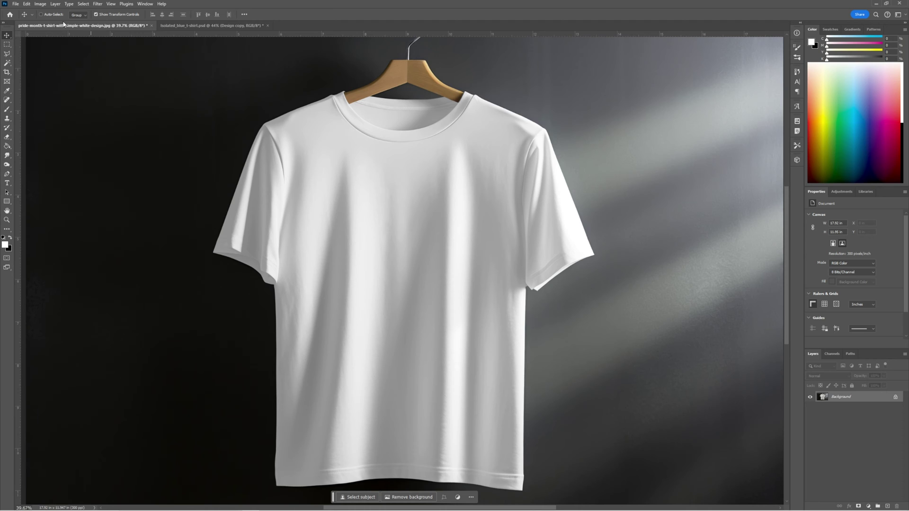
# Step: Place the Kingdom Water logo PDF into the shirt mockup as a smart object
pyautogui.click(16, 4)
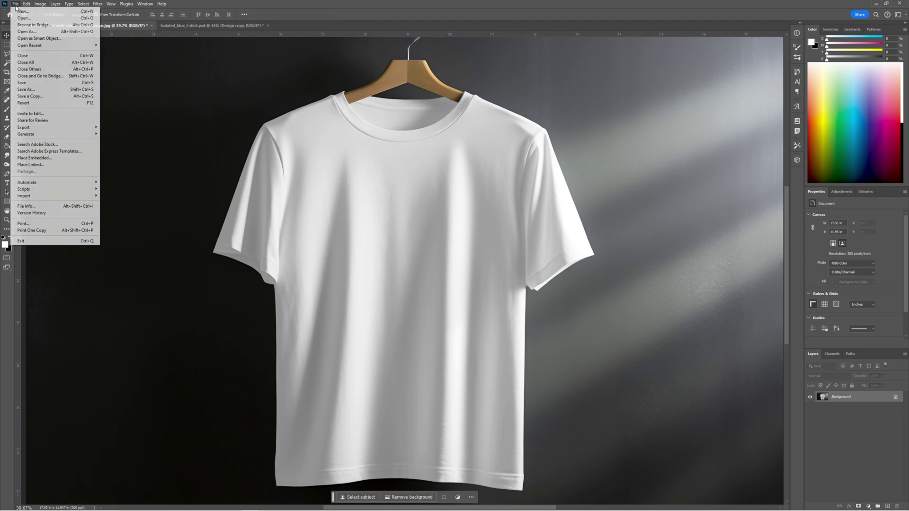
pyautogui.click(47, 163)
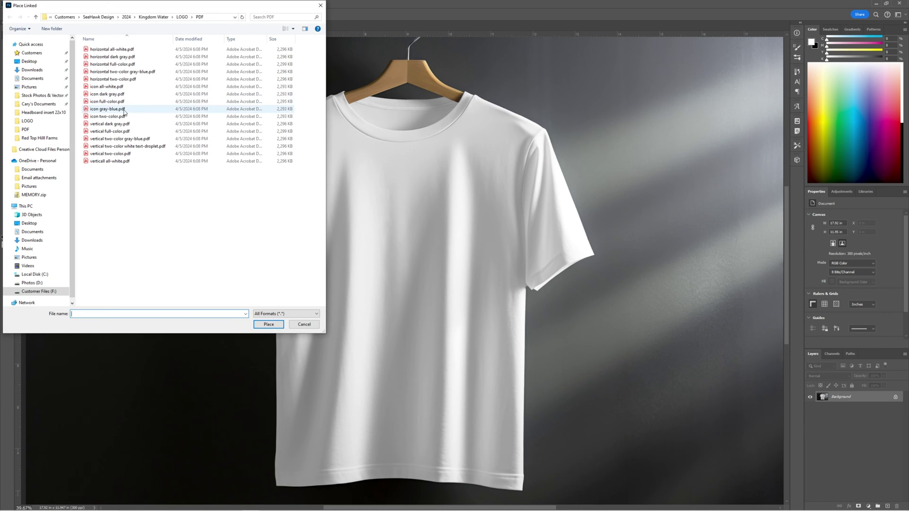
pyautogui.doubleClick(130, 139)
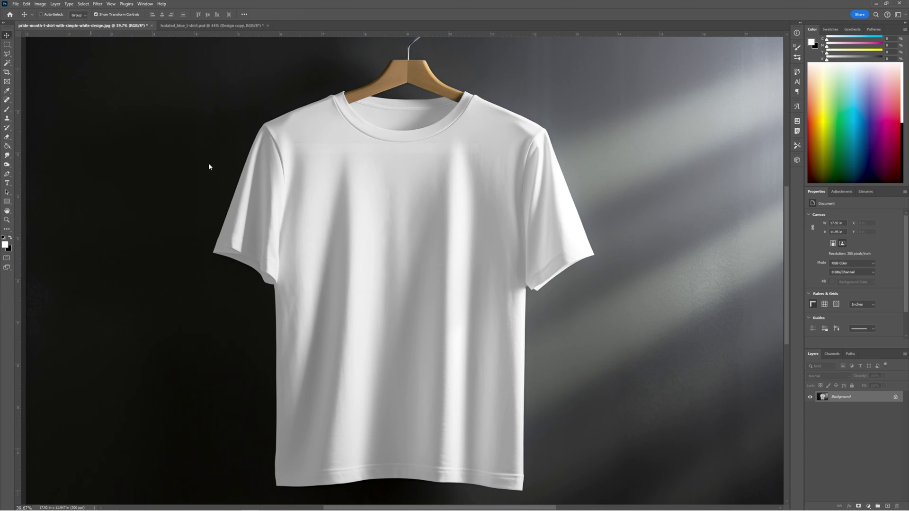
pyautogui.click(442, 286)
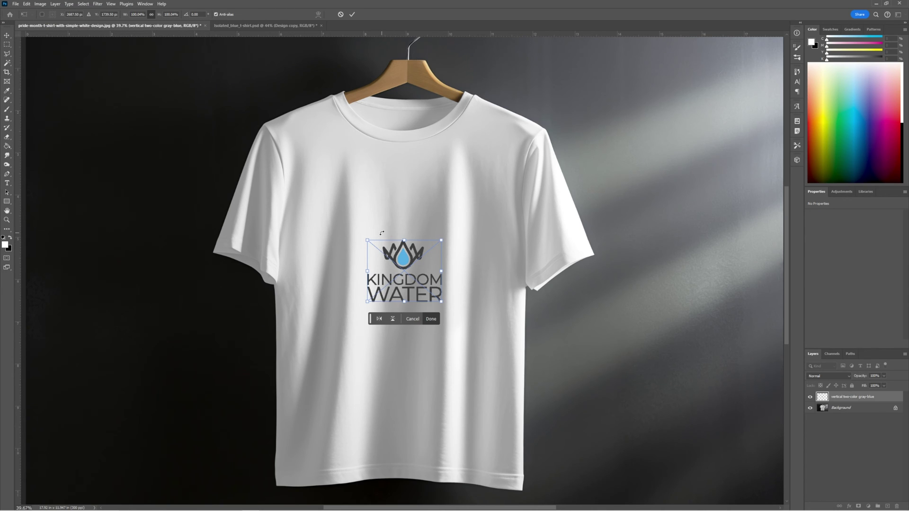
# Step: Enlarge the logo across the chest, position it and commit the placement
pyautogui.moveTo(367, 241); pyautogui.dragTo(322, 192)
pyautogui.moveTo(413, 236); pyautogui.dragTo(409, 208)
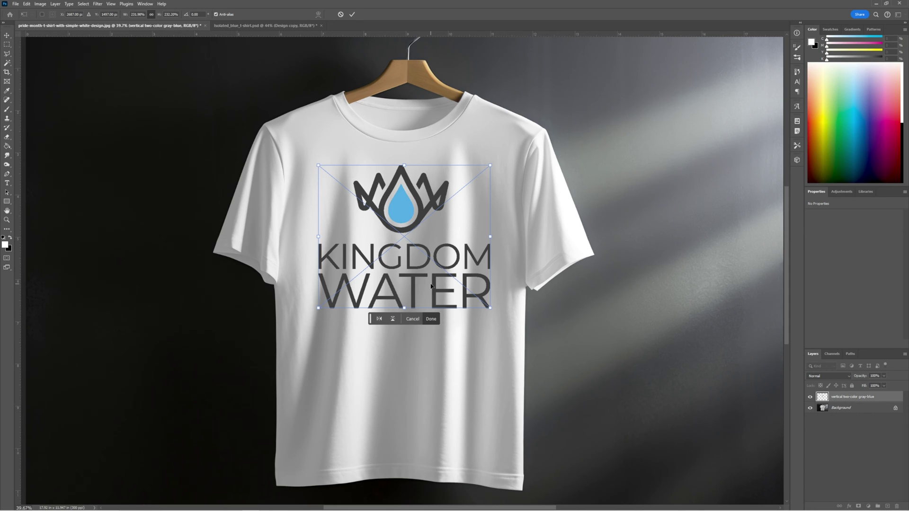
pyautogui.click(353, 14)
pyautogui.moveTo(406, 213); pyautogui.dragTo(406, 208)
pyautogui.click(860, 410)
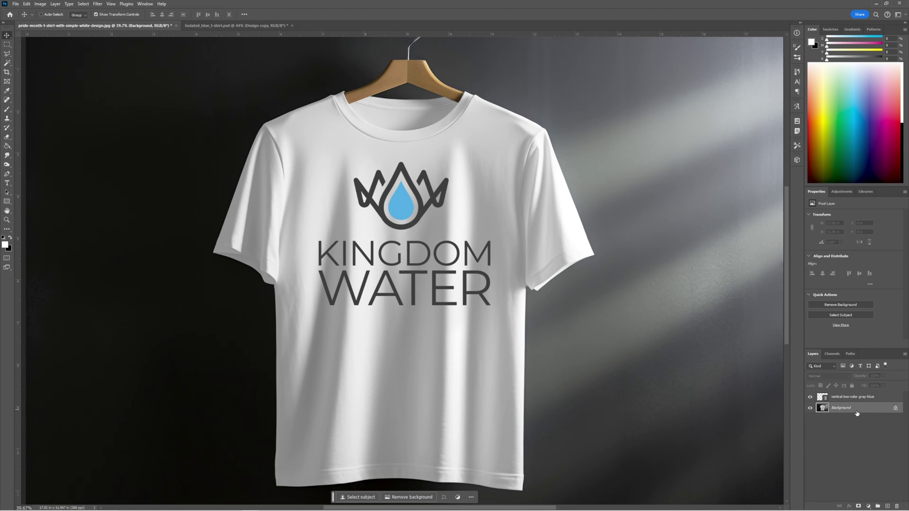
# Step: Duplicate the Background layer and move the Background copy above the logo layer
pyautogui.rightClick(857, 412)
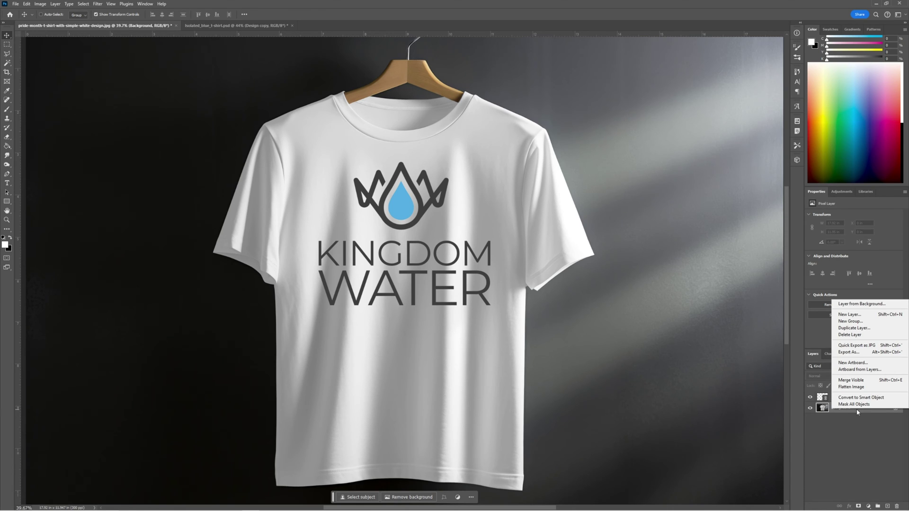
pyautogui.click(853, 328)
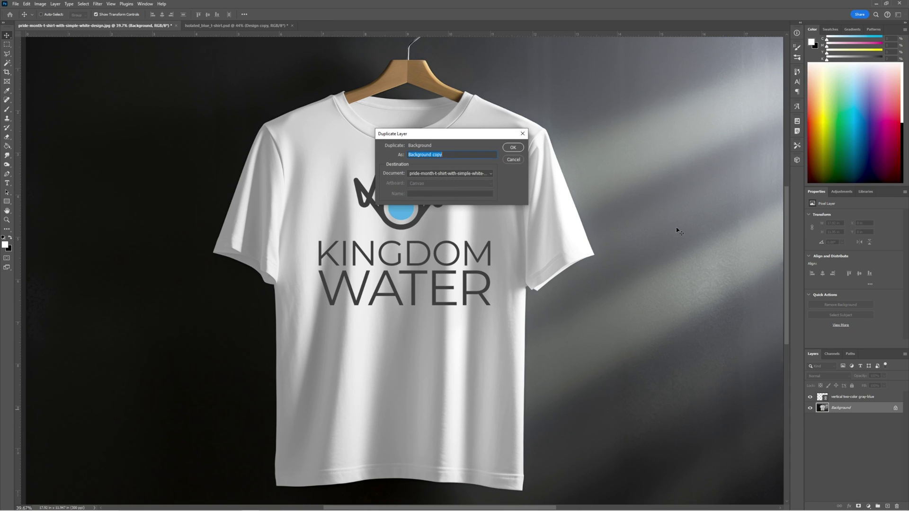
pyautogui.click(513, 148)
pyautogui.moveTo(869, 411); pyautogui.dragTo(863, 395)
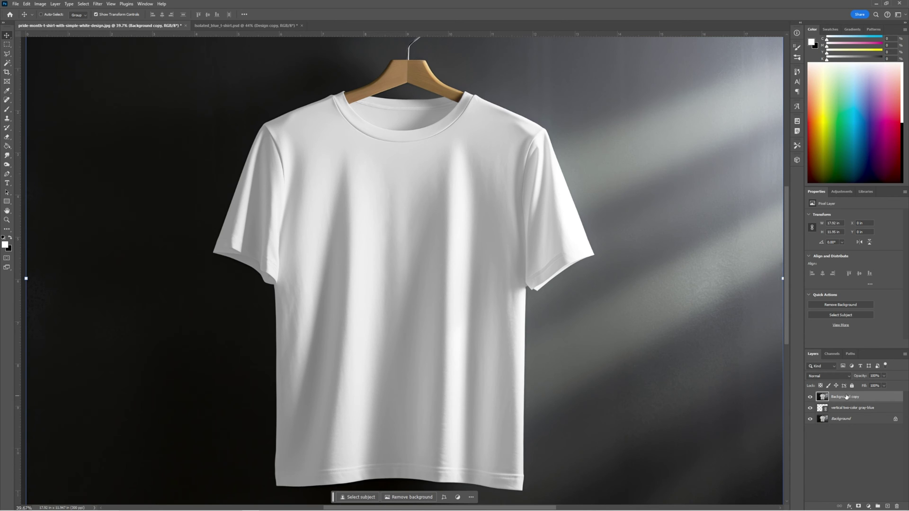
# Step: Set the Background copy to Hard Light and clip it to the logo layer
pyautogui.click(850, 377)
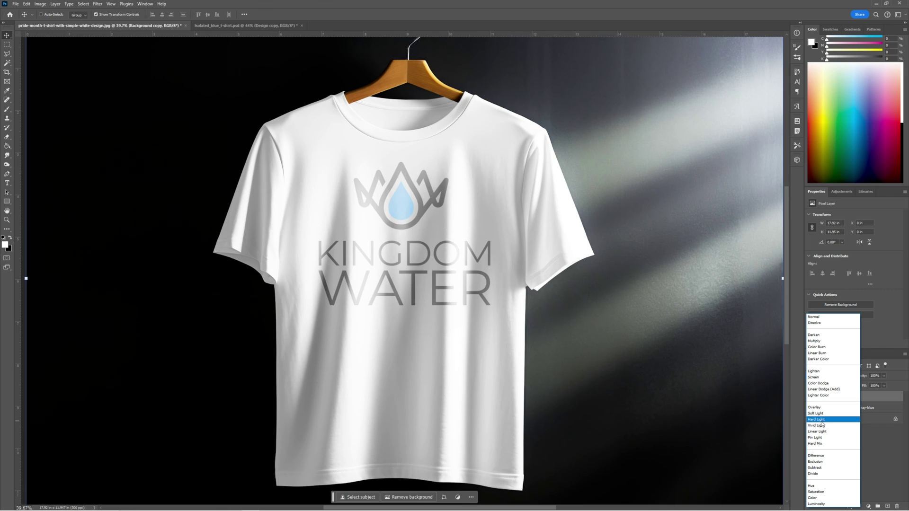
pyautogui.click(822, 421)
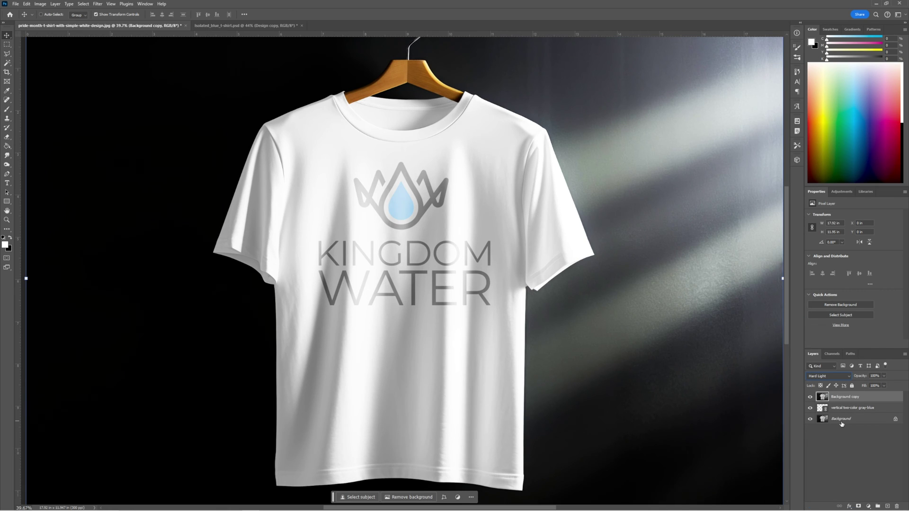
pyautogui.rightClick(869, 398)
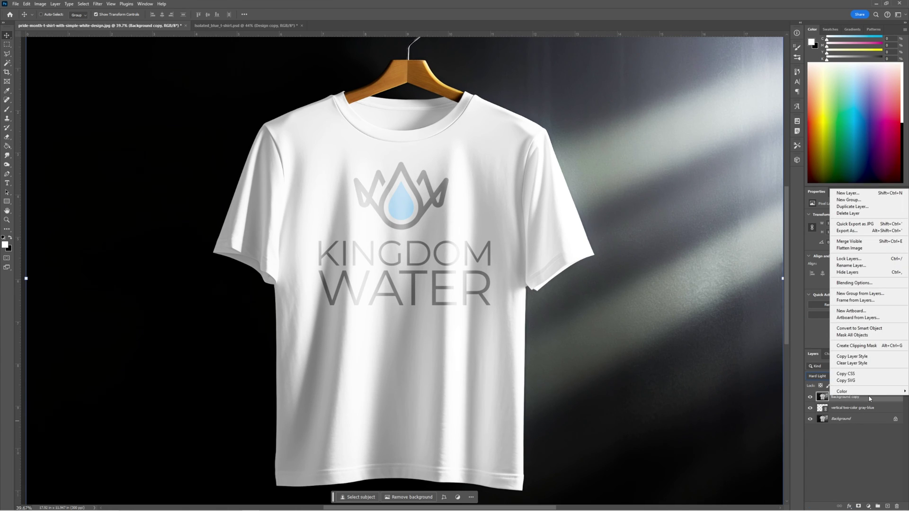
pyautogui.click(858, 347)
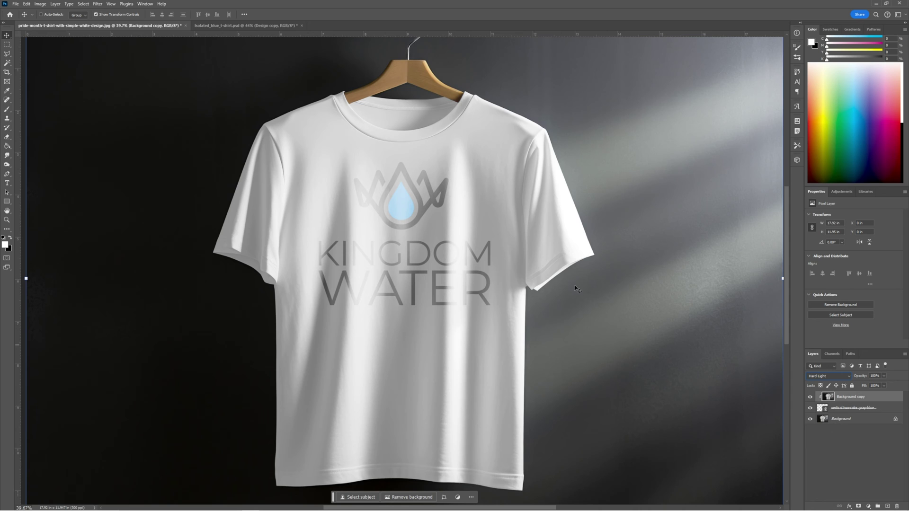
# Step: Desaturate the clipped Background copy via Image > Adjustments > Desaturate
pyautogui.click(37, 4)
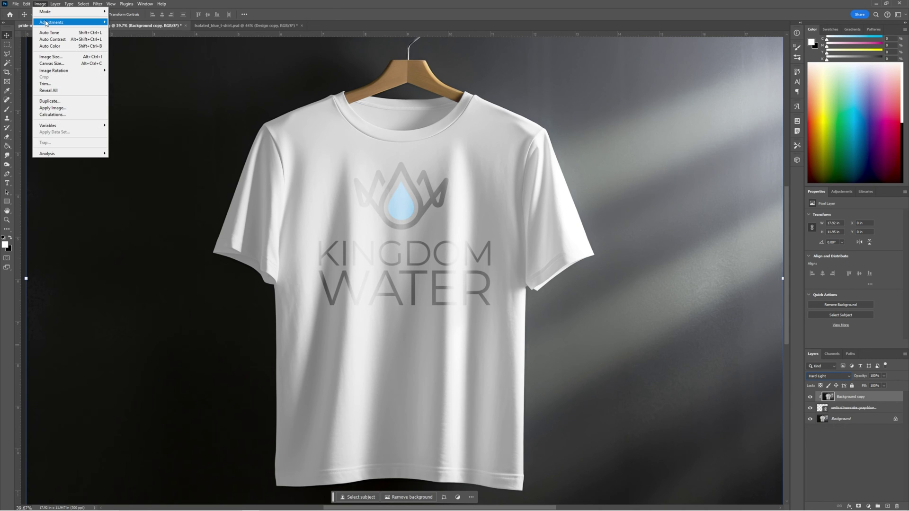
pyautogui.moveTo(71, 22)
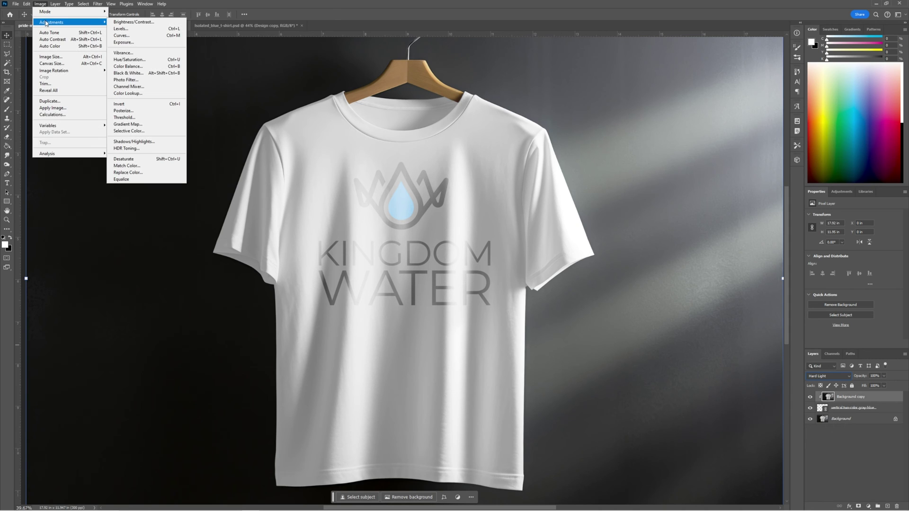
pyautogui.click(148, 160)
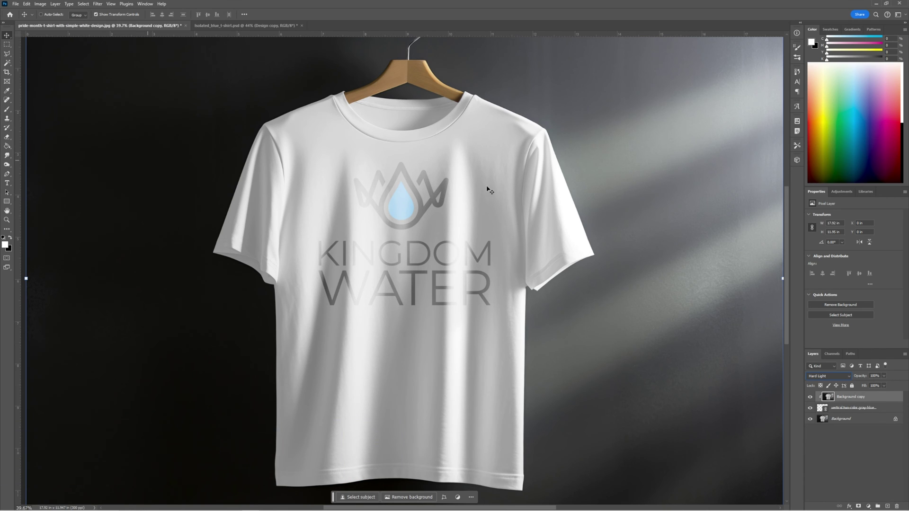
# Step: Add a Curves 1 adjustment, bend it down to darken, and clip it to the shirt copy
pyautogui.click(55, 3)
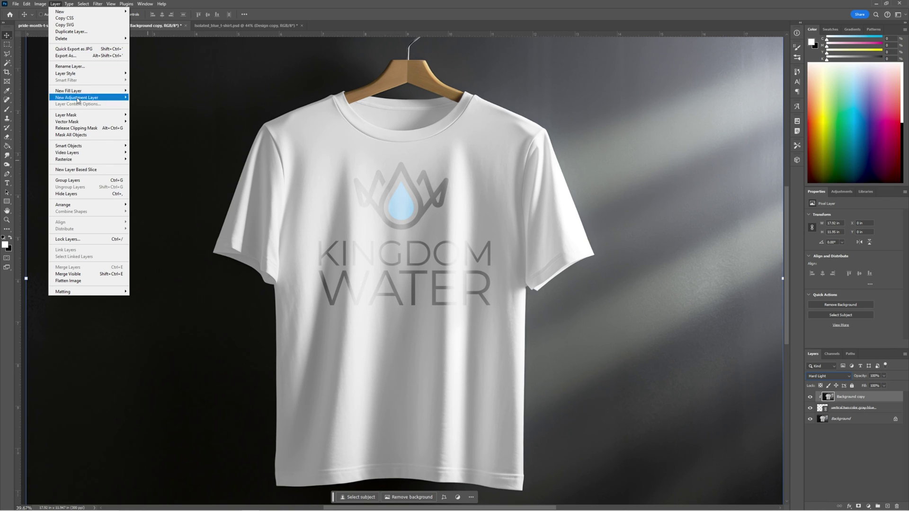
pyautogui.moveTo(79, 99)
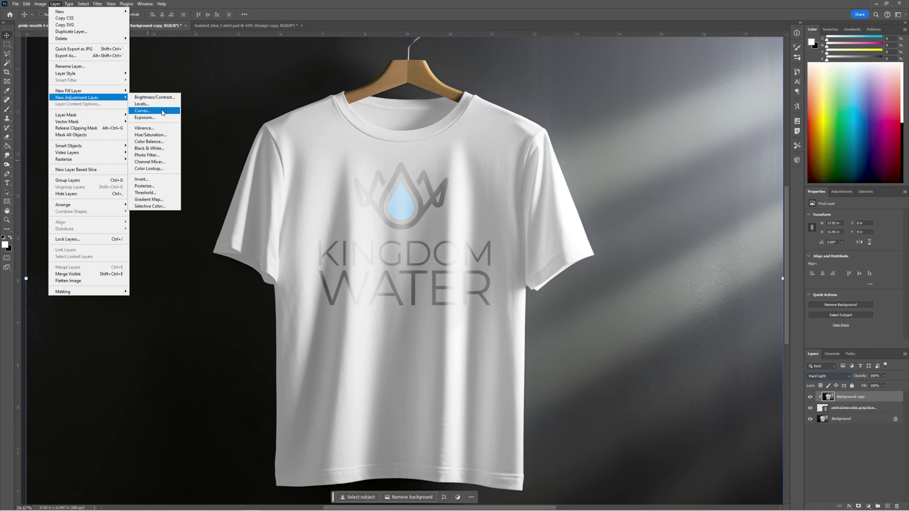
pyautogui.click(151, 110)
pyautogui.click(782, 218)
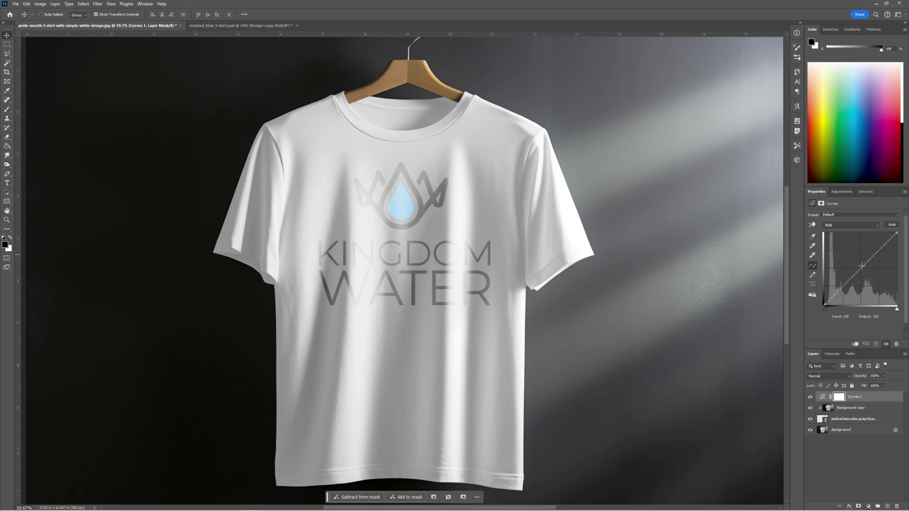
pyautogui.moveTo(862, 266); pyautogui.dragTo(872, 271)
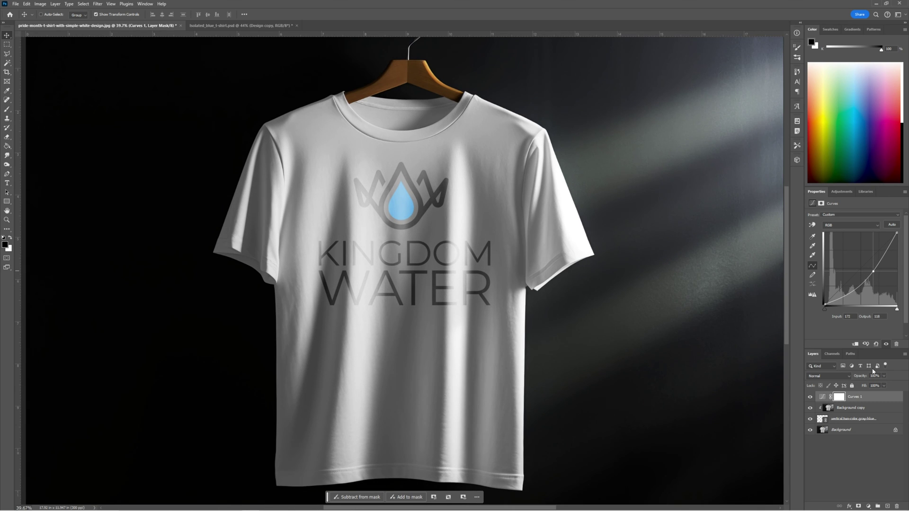
pyautogui.rightClick(870, 398)
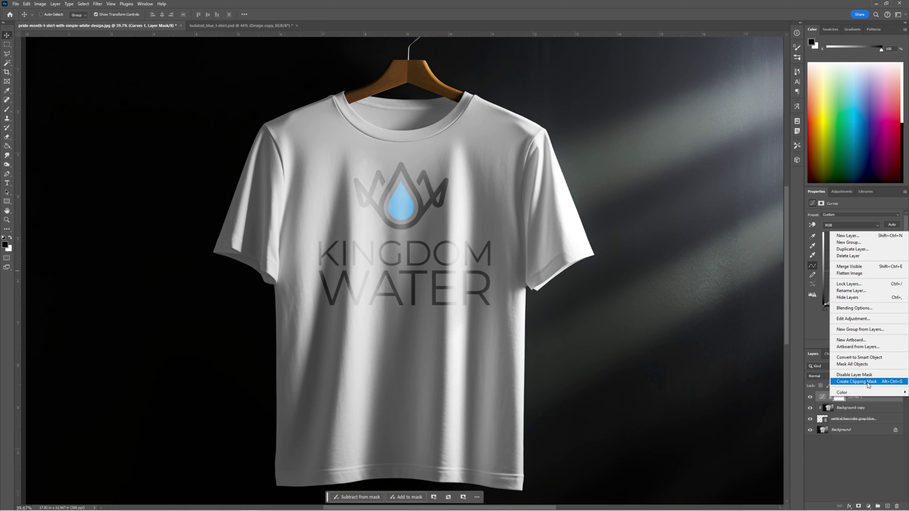
pyautogui.click(869, 381)
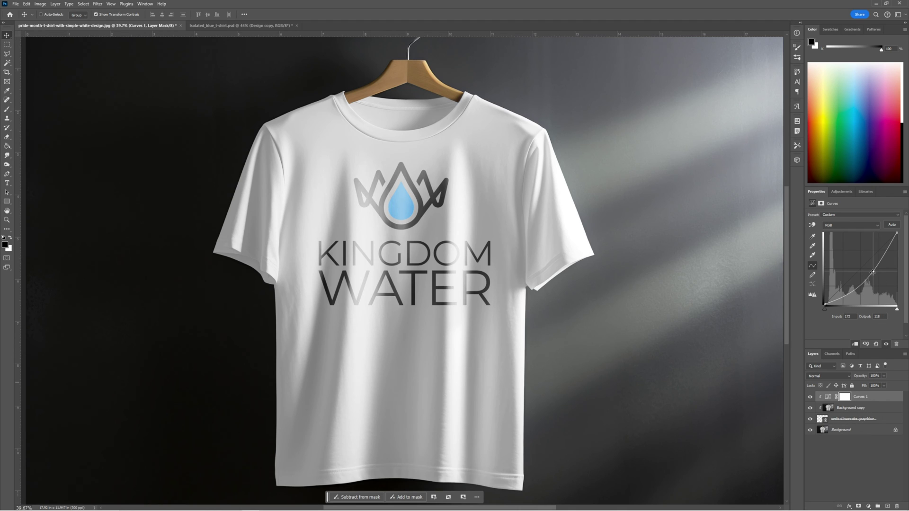
# Step: Drag the Curves point further to darken the logo, and toggle a layer to compare
pyautogui.moveTo(874, 271)
pyautogui.mouseDown()
pyautogui.moveTo(873, 279)
pyautogui.moveTo(874, 258)
pyautogui.moveTo(874, 279)
pyautogui.mouseUp()
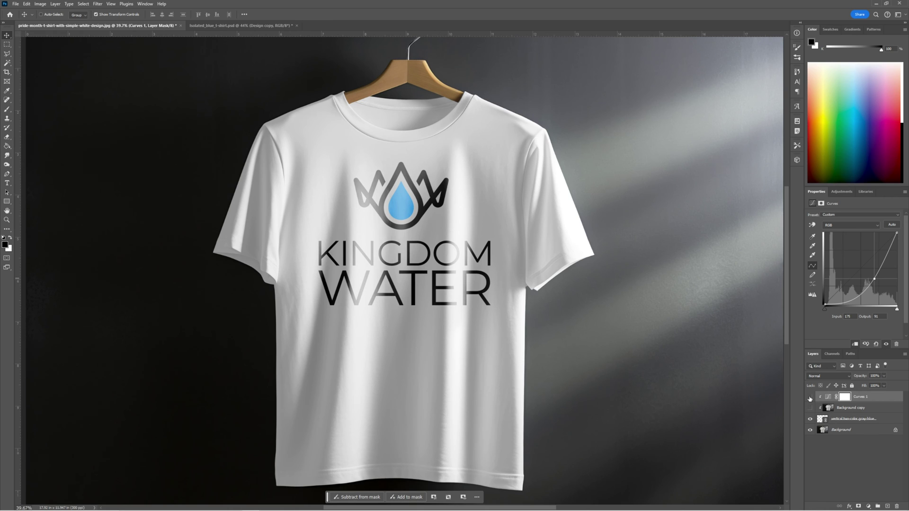
pyautogui.click(809, 399)
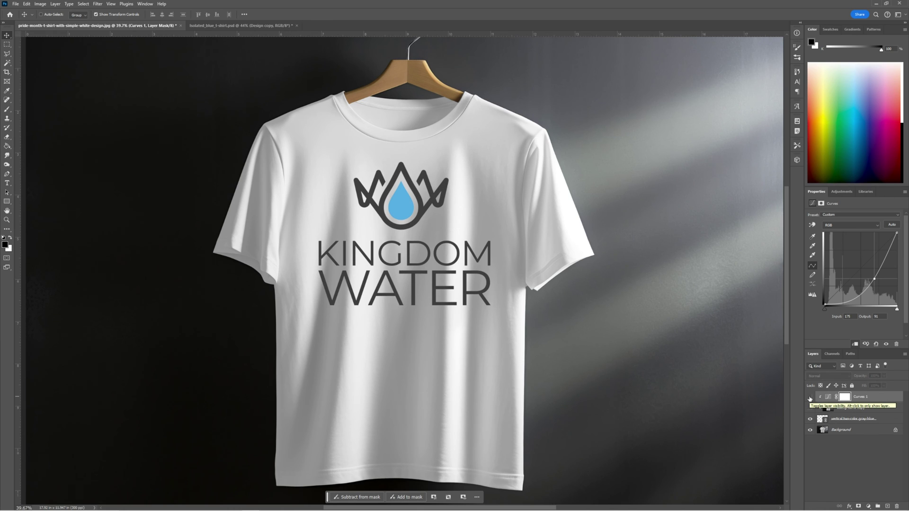
pyautogui.click(810, 408)
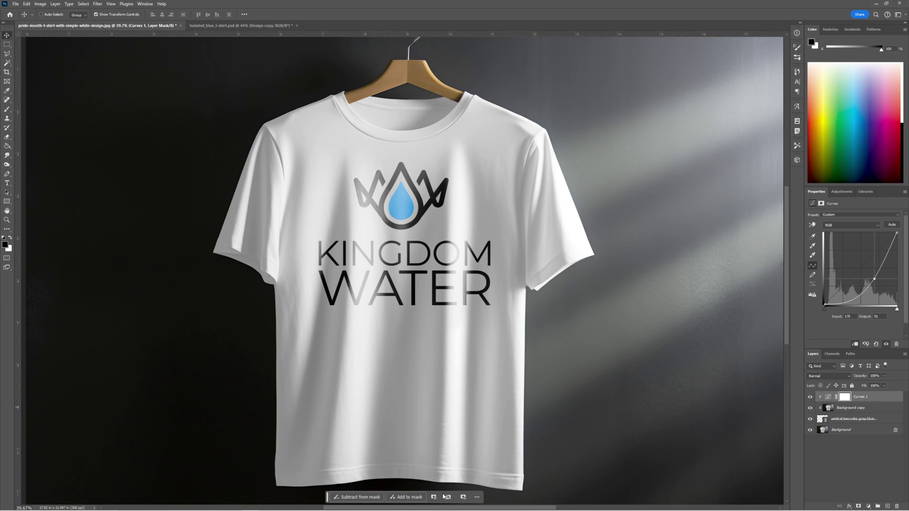
pyautogui.moveTo(240, 508)
pyautogui.click(233, 504)
pyautogui.scroll(5, 410, 270)
pyautogui.scroll(2, 454, 206)
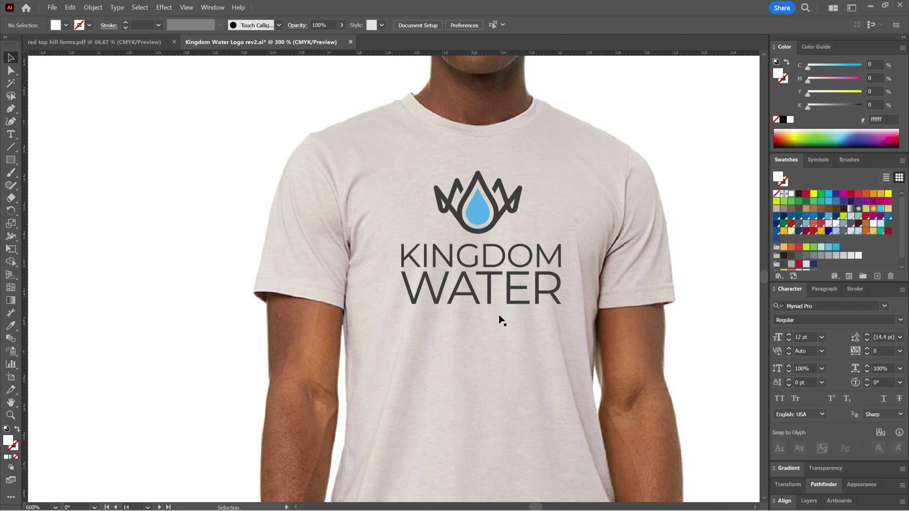
pyautogui.scroll(-5, 521, 315)
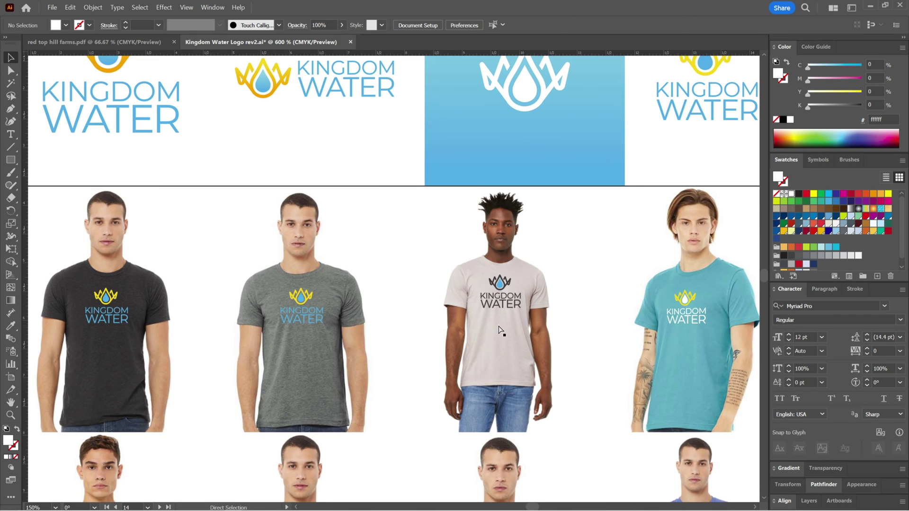
pyautogui.scroll(-3, 567, 340)
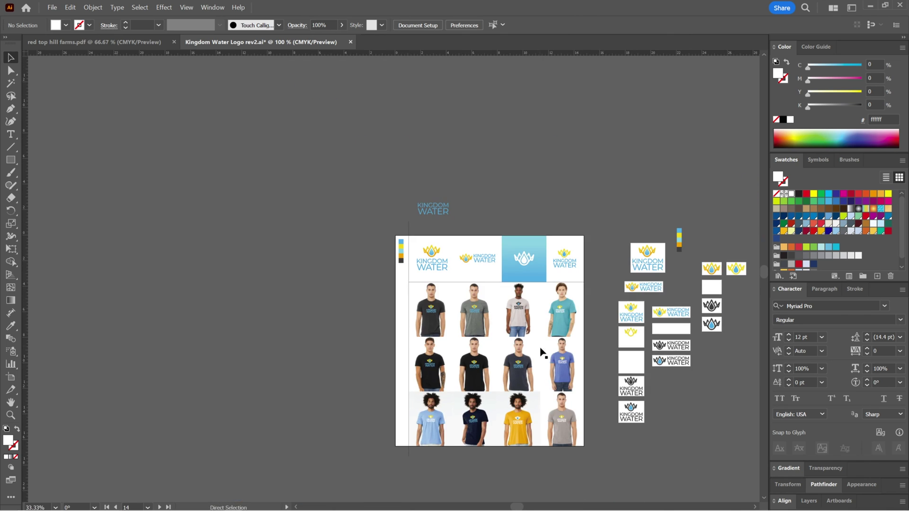
pyautogui.scroll(3, 556, 378)
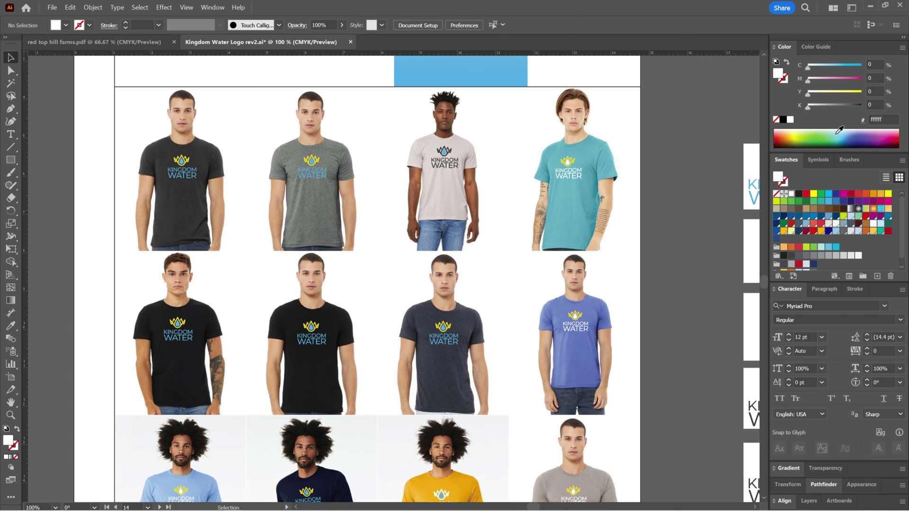
pyautogui.scroll(2, 460, 331)
pyautogui.scroll(-2, 459, 329)
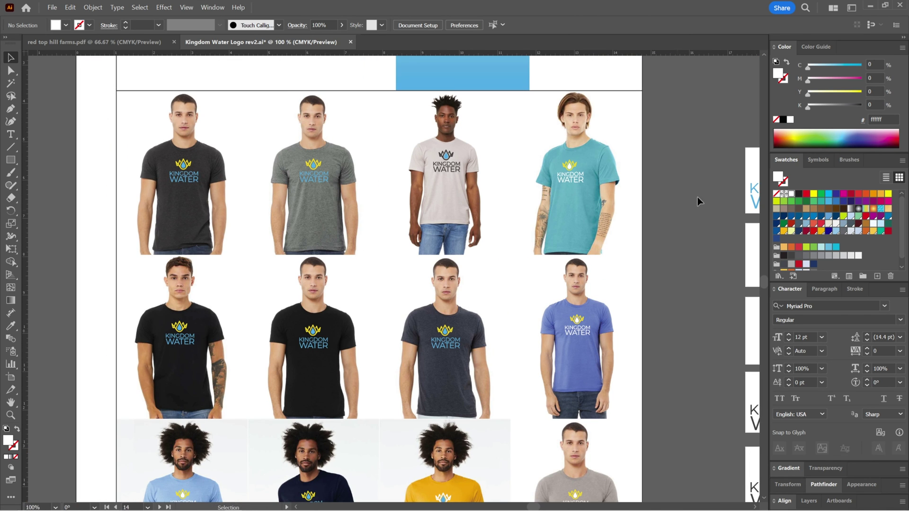
pyautogui.click(870, 6)
pyautogui.scroll(2, 400, 262)
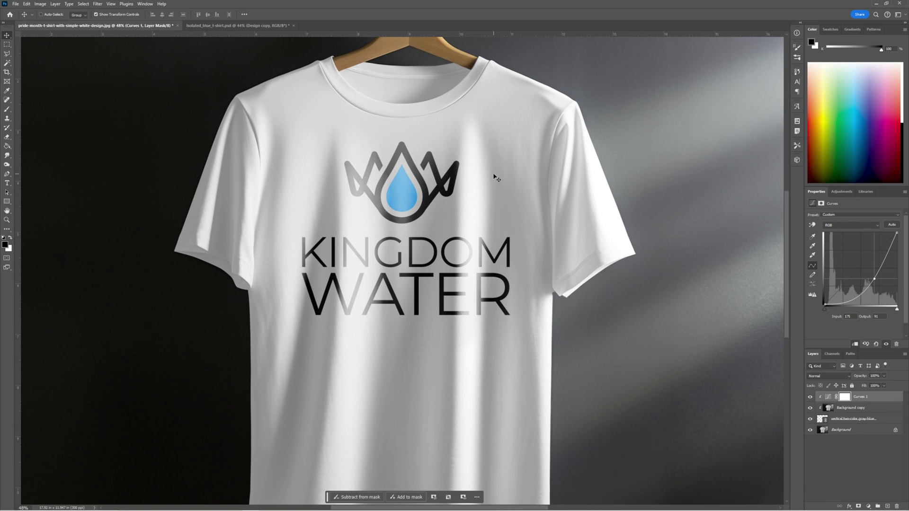
pyautogui.scroll(3, 469, 331)
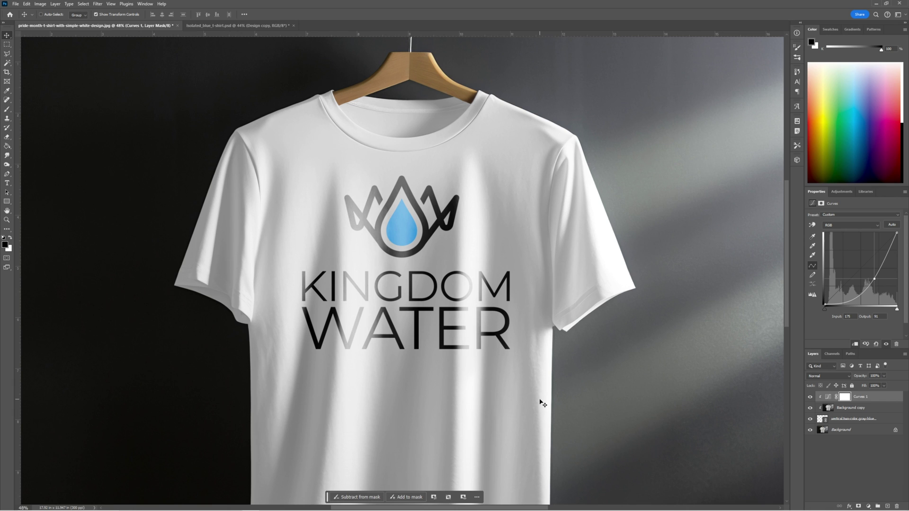